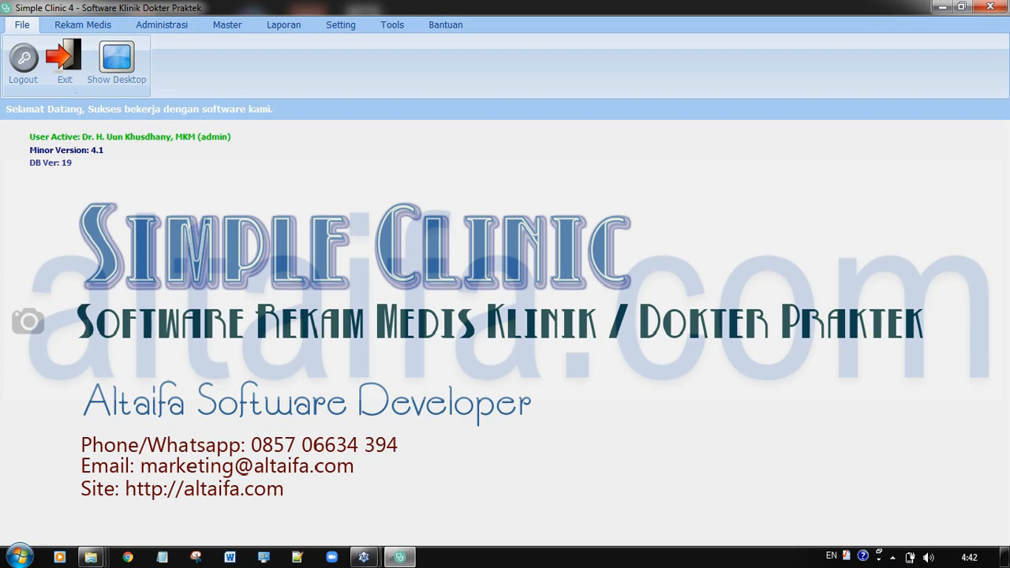
# - Switch to the release folder in Windows Explorer and open pasien 2.xls in a maximized Excel window
pyautogui.moveTo(90, 556)
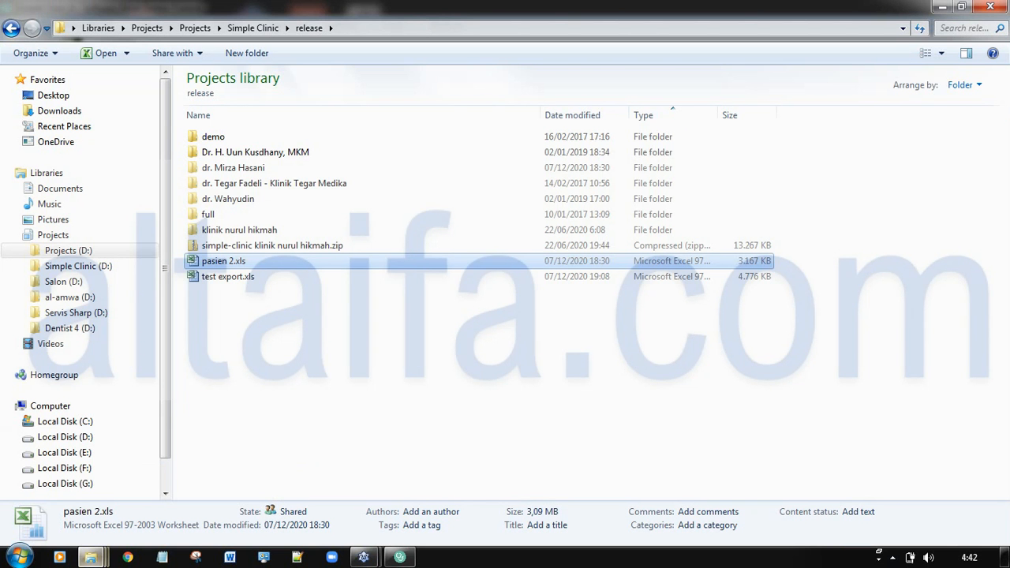
pyautogui.click(417, 483)
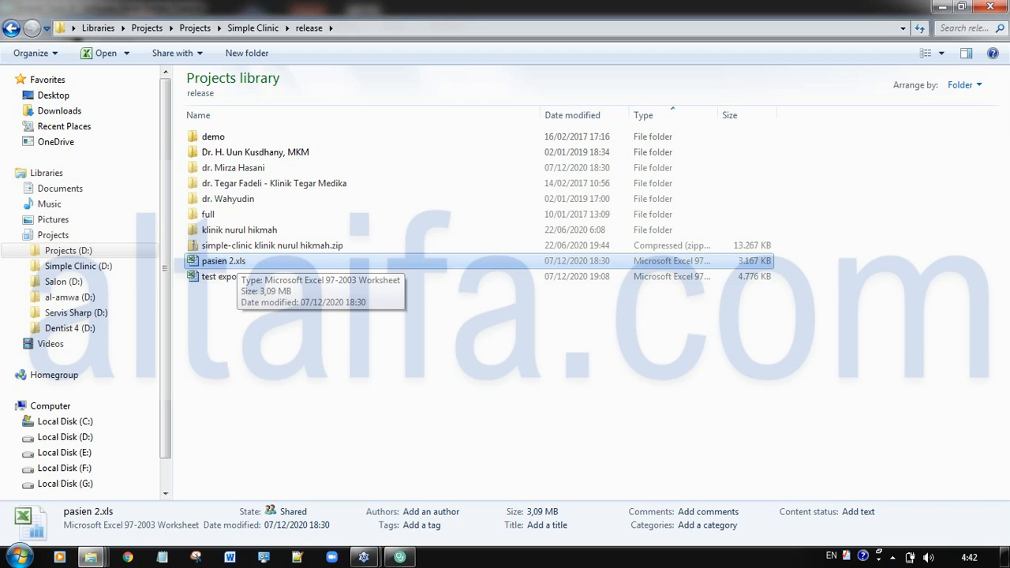
pyautogui.doubleClick(223, 261)
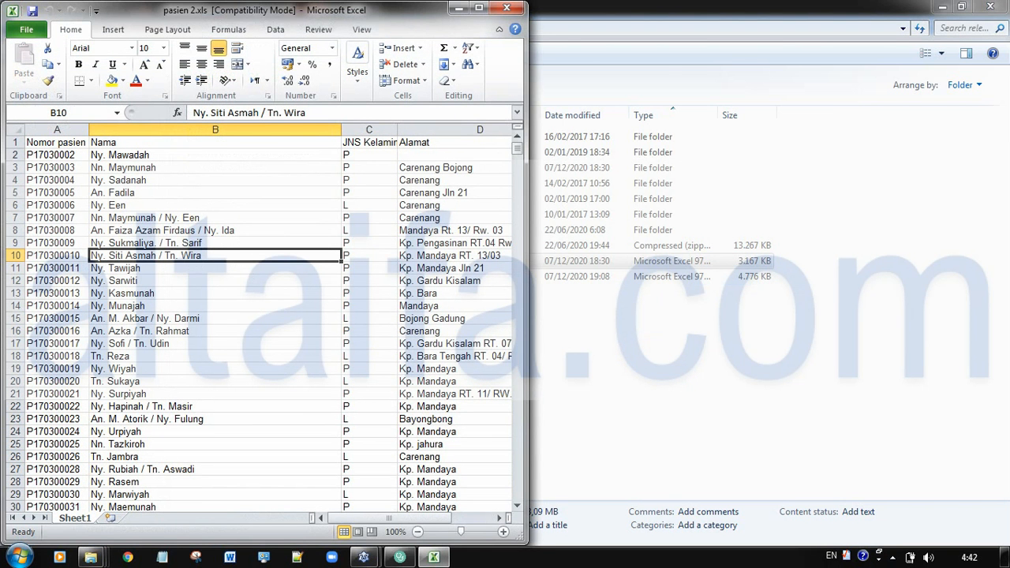
pyautogui.click(478, 8)
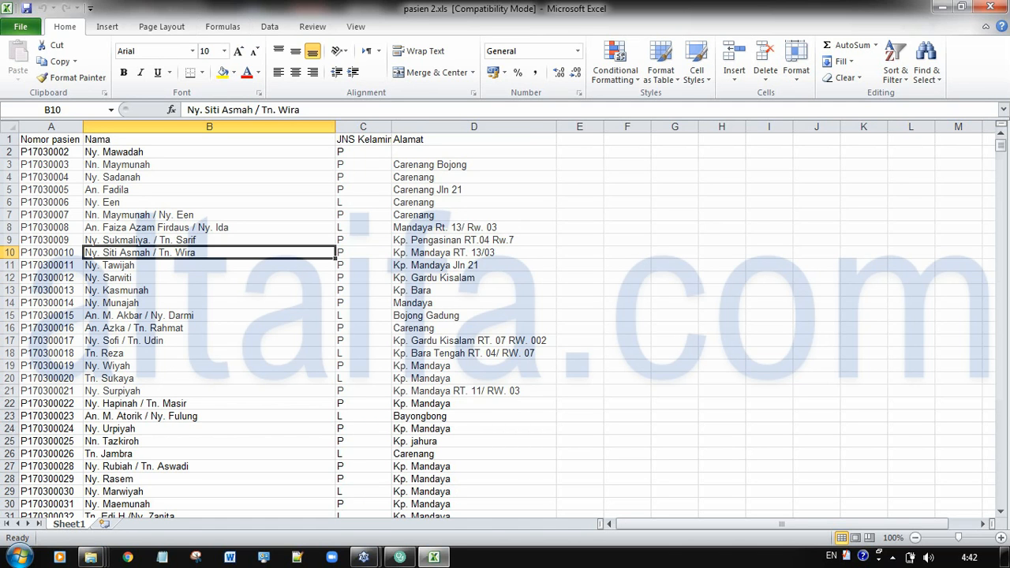
# - Examine the Nomor pasien, Nama, JNS Kelamin and Alamat columns and the records down to the last row, and close the workbook
pyautogui.click(51, 139)
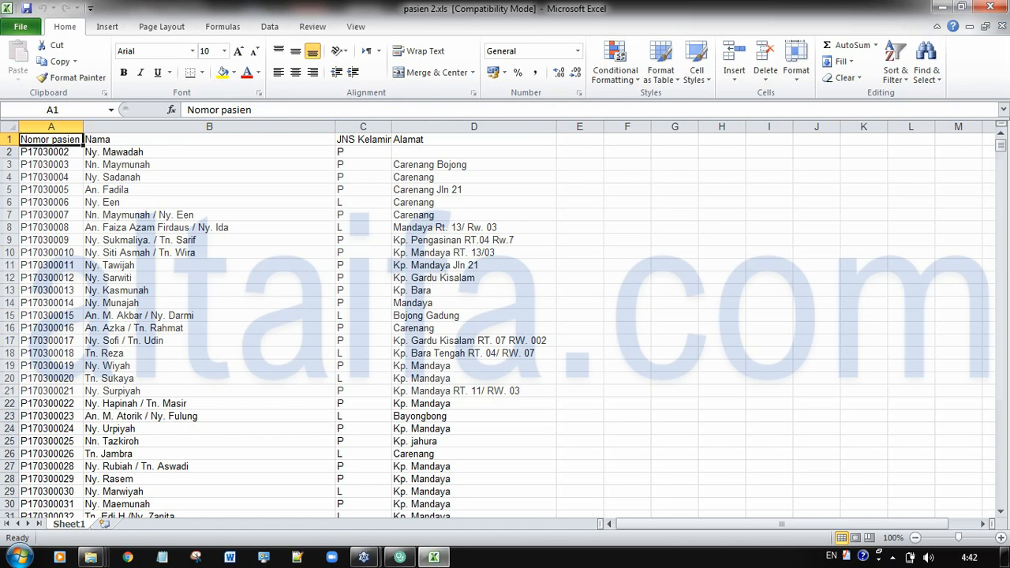
pyautogui.click(209, 140)
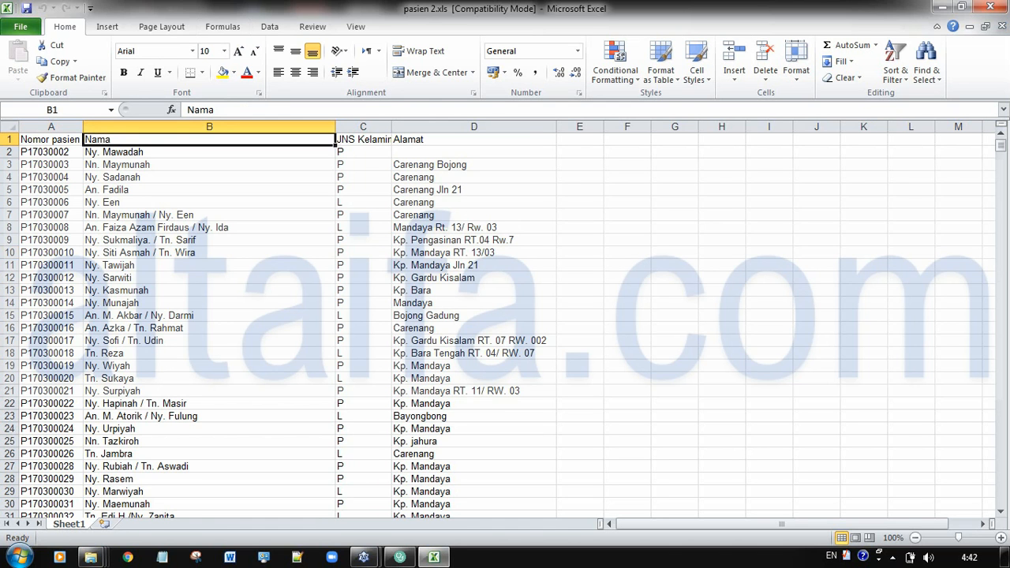
pyautogui.click(363, 139)
pyautogui.click(474, 140)
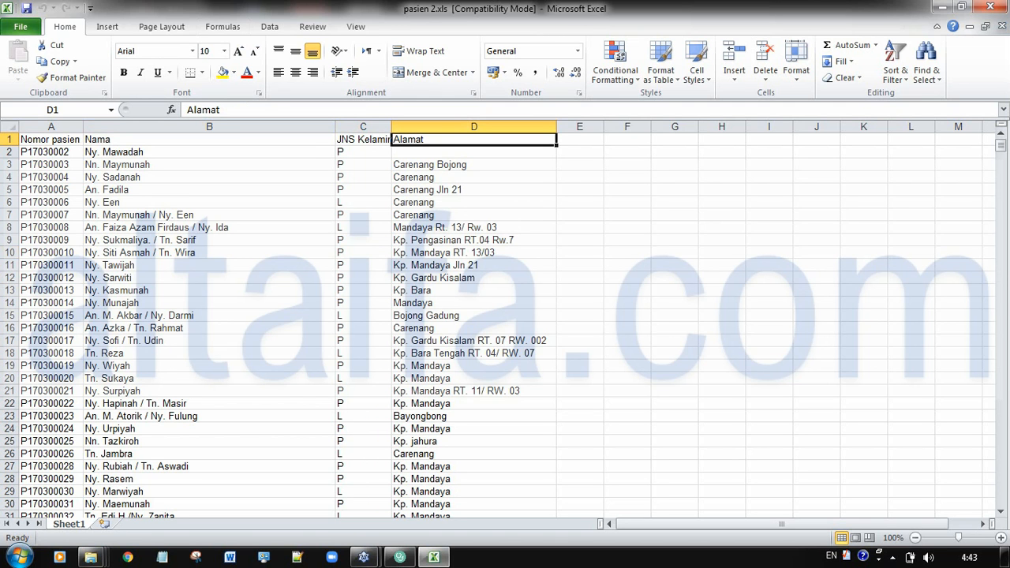
pyautogui.click(51, 152)
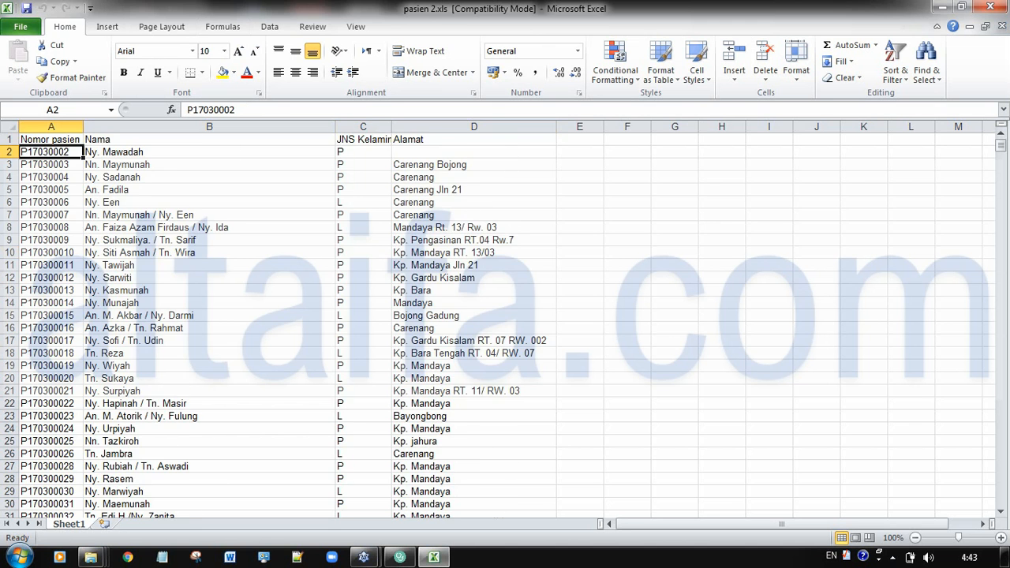
pyautogui.scroll(-15, 505, 324)
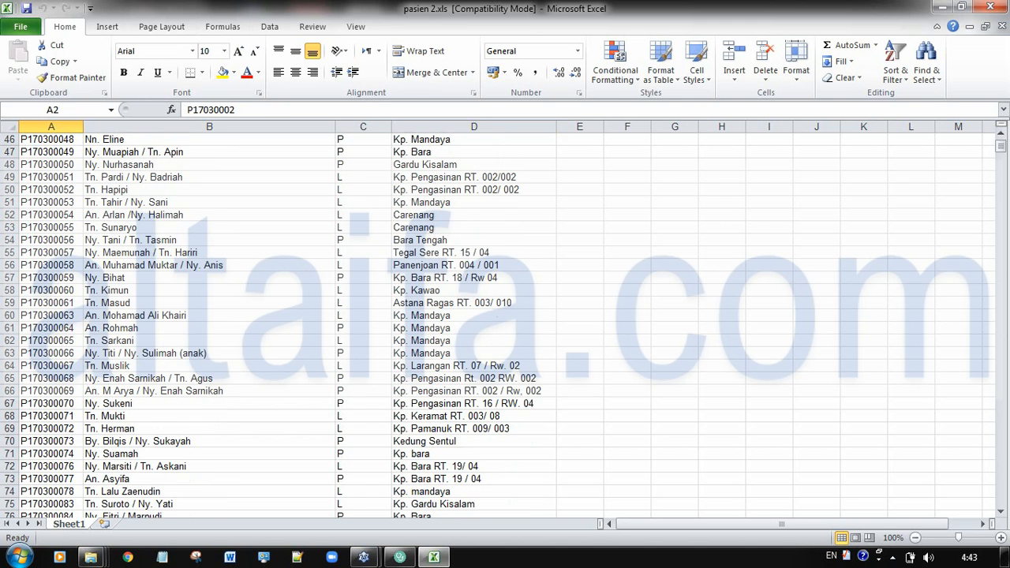
pyautogui.click(209, 328)
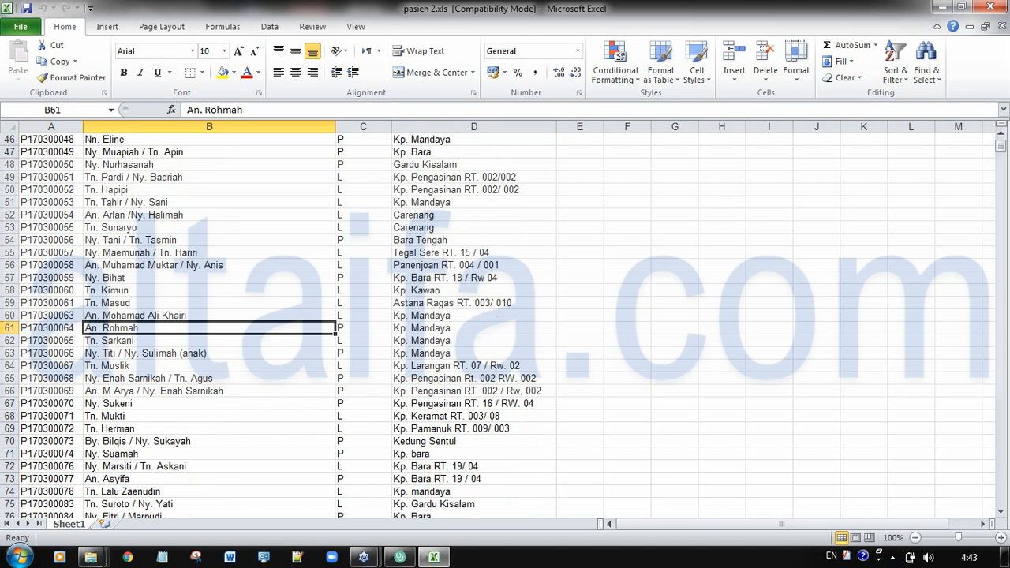
pyautogui.press('End')
pyautogui.press('Home')
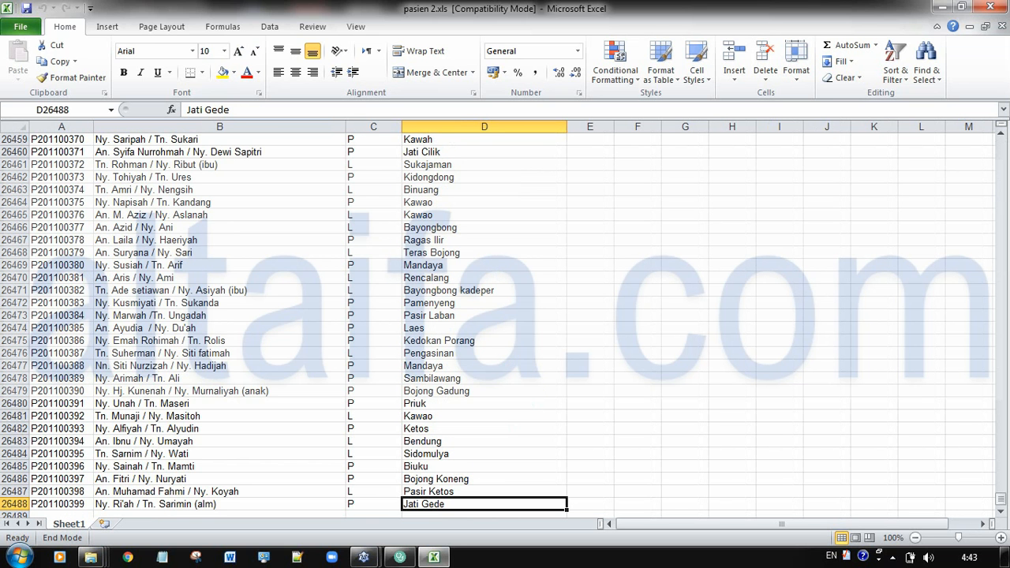
pyautogui.press('Left')
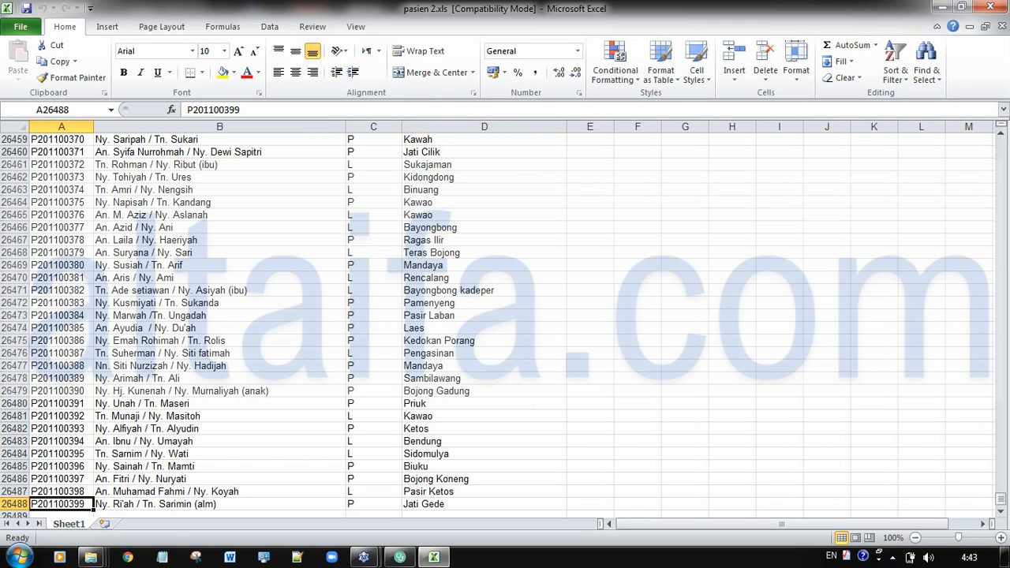
pyautogui.hotkey('ctrl', 'Home')
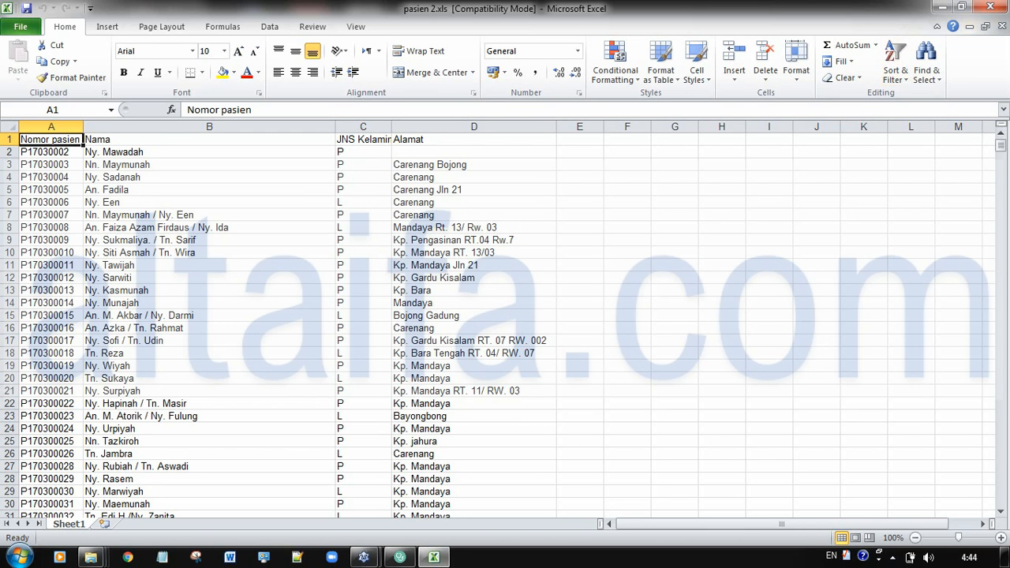
pyautogui.click(990, 7)
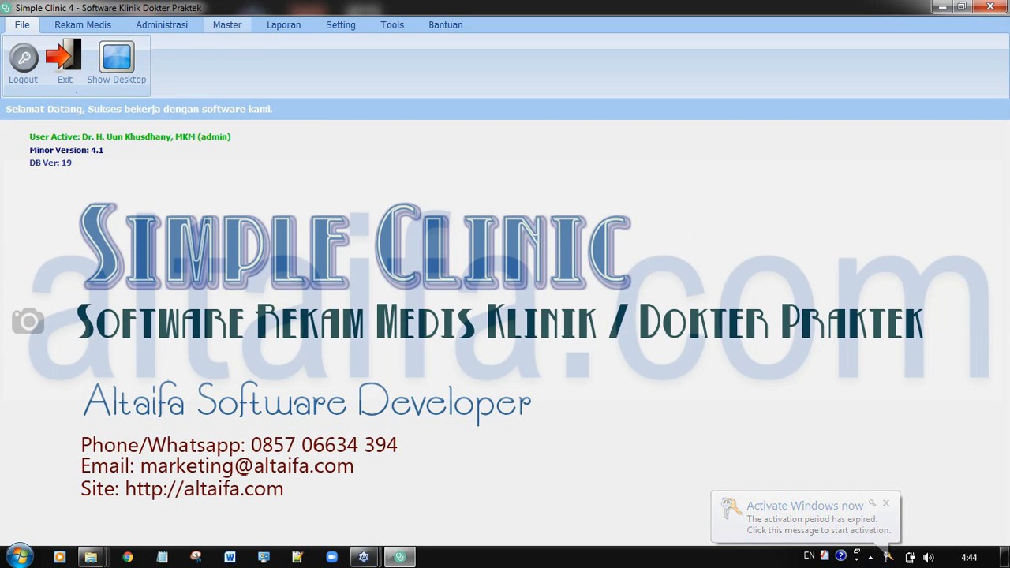
# - Open the Excel import for the patient master data in Simple Clinic and load pasien 2.xls from the release folder
pyautogui.click(227, 24)
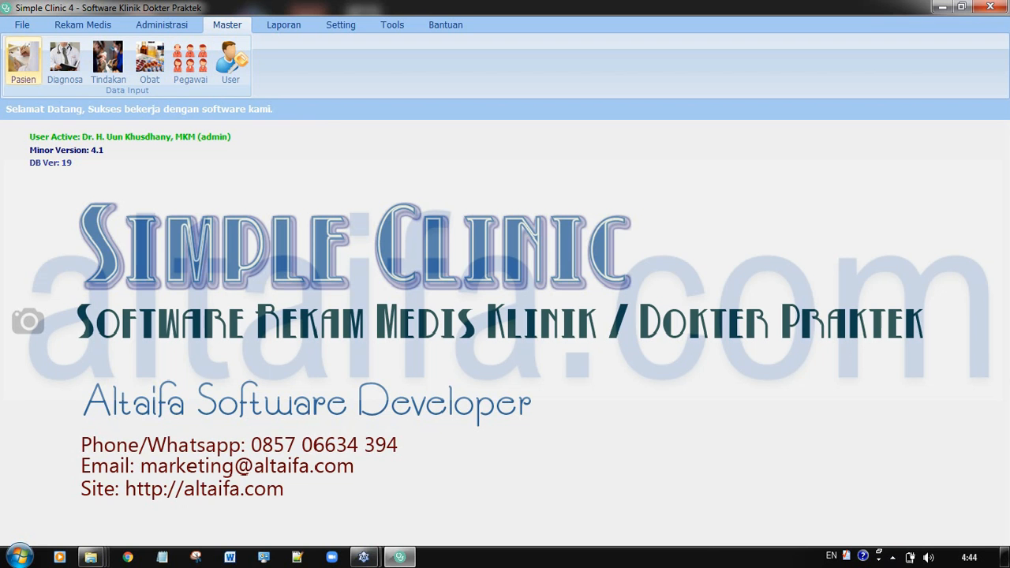
pyautogui.click(23, 59)
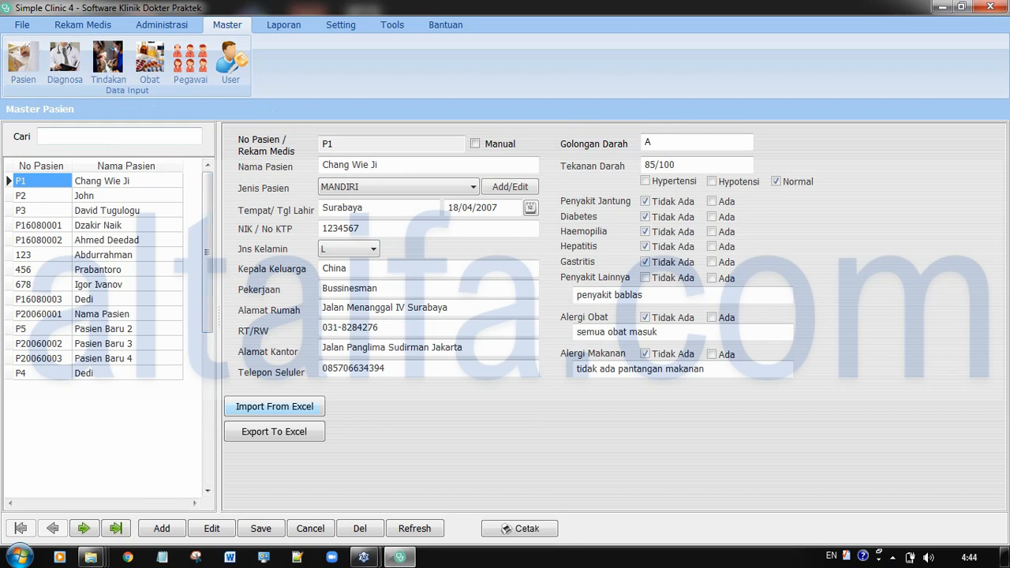
pyautogui.click(273, 406)
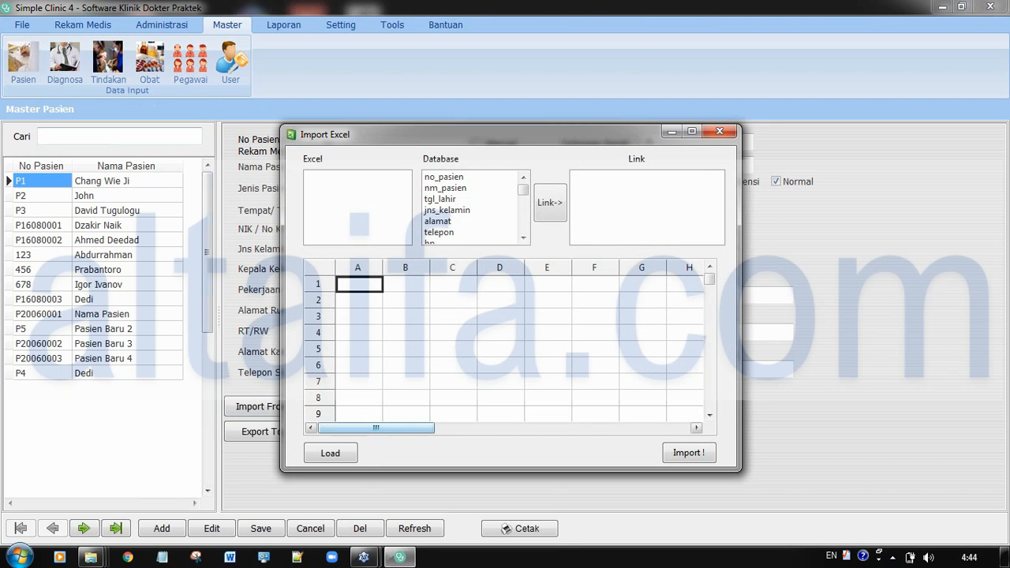
pyautogui.click(330, 452)
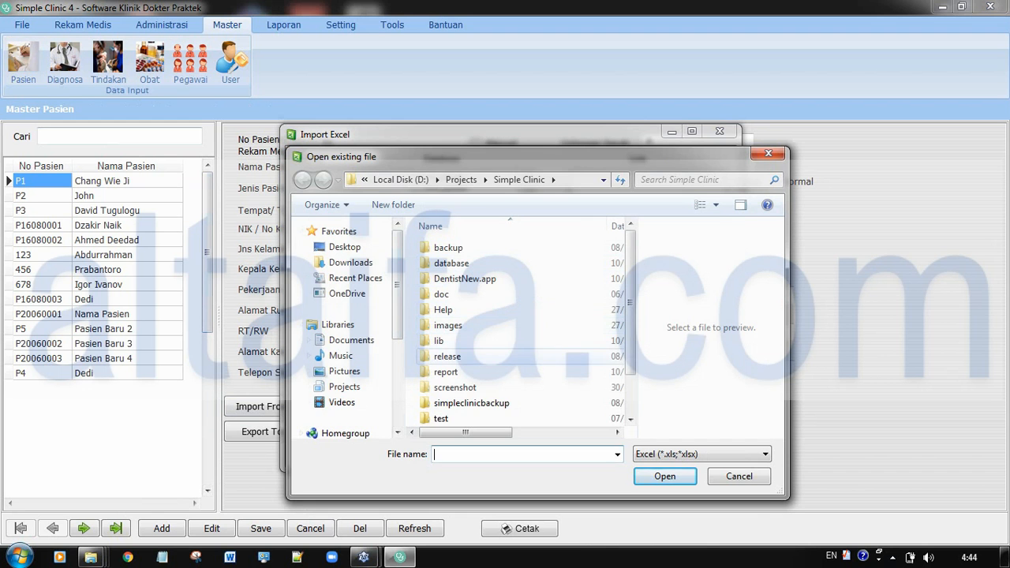
pyautogui.doubleClick(446, 356)
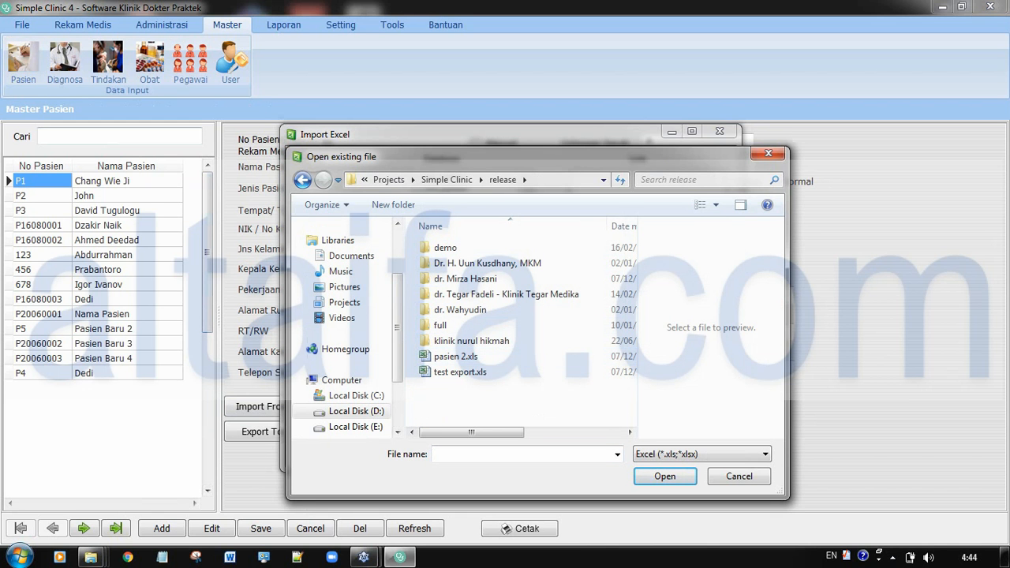
pyautogui.click(461, 357)
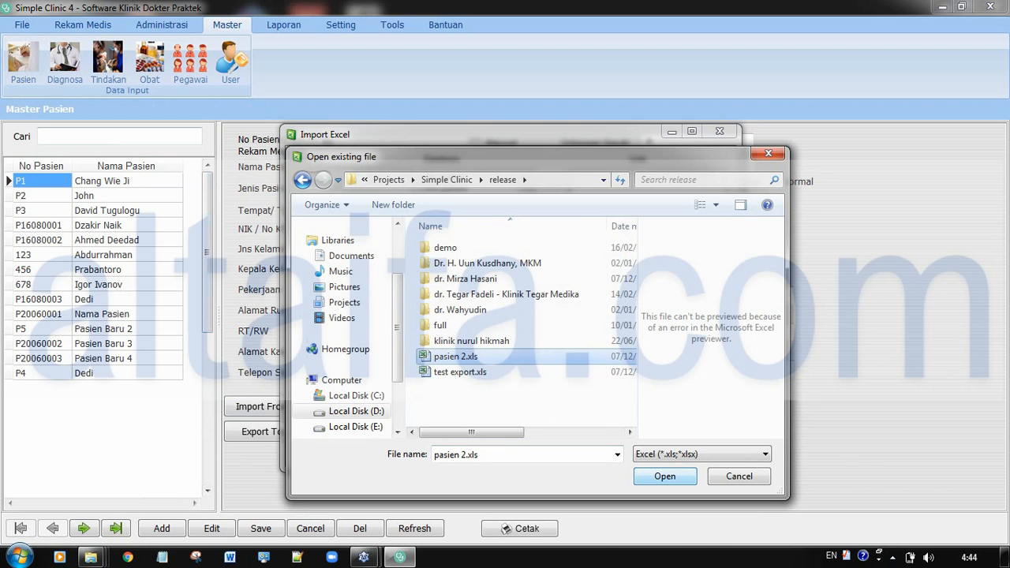
pyautogui.press('Return')
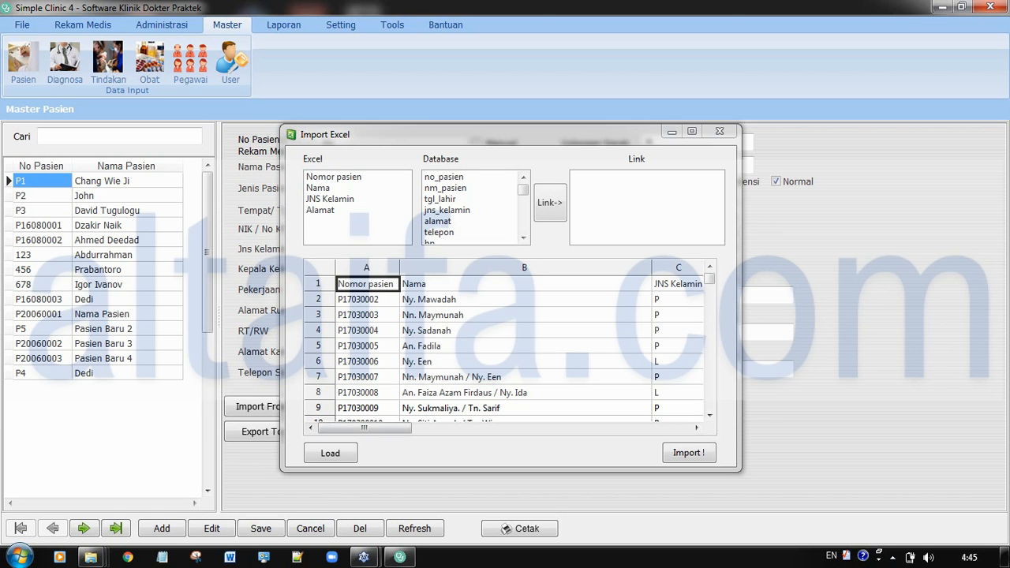
# - Link the Excel columns Nomor pasien and Nama to the database fields no_pasien and nm_pasien
pyautogui.click(334, 177)
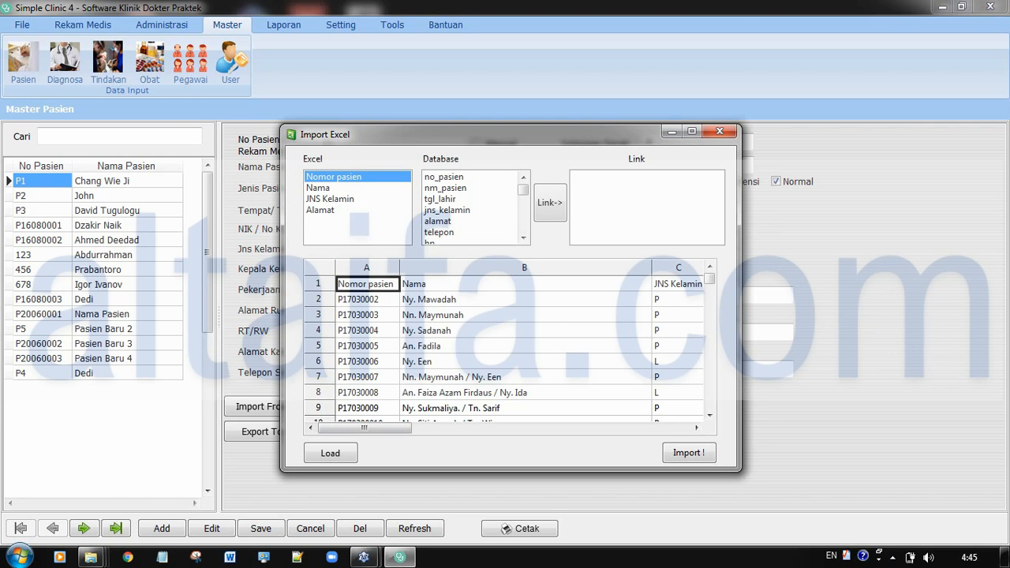
pyautogui.click(444, 178)
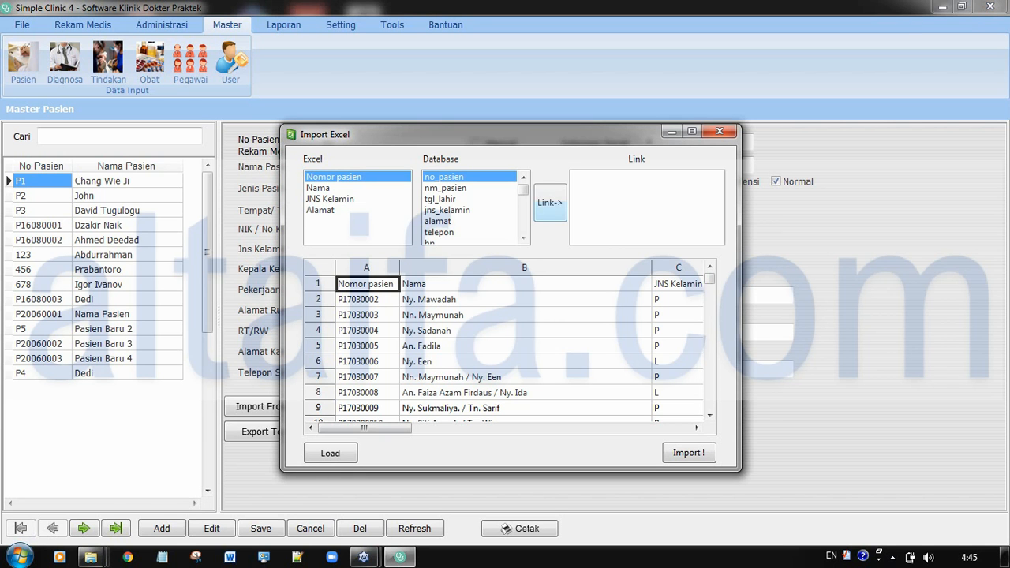
pyautogui.click(550, 203)
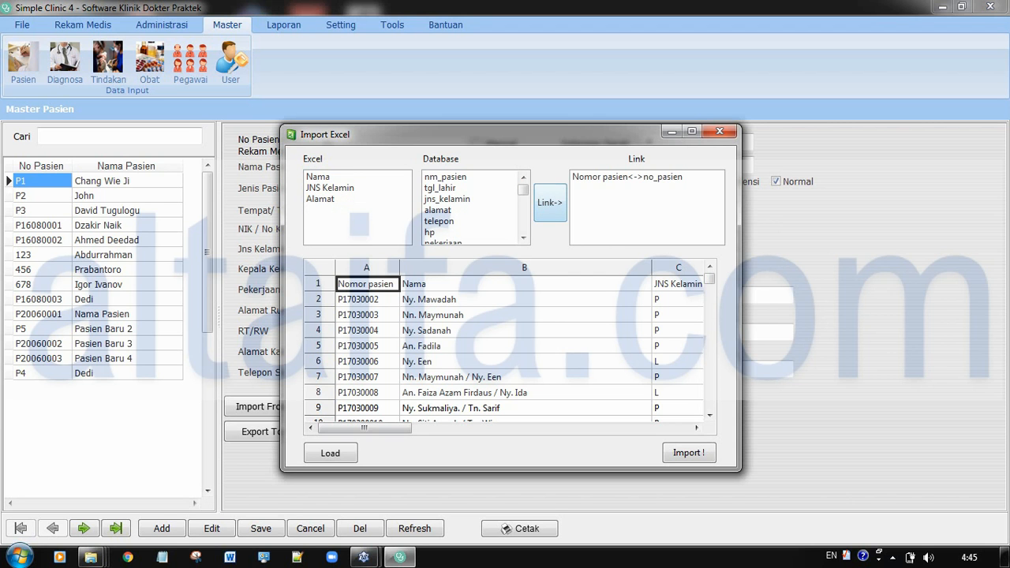
pyautogui.click(334, 178)
pyautogui.click(446, 177)
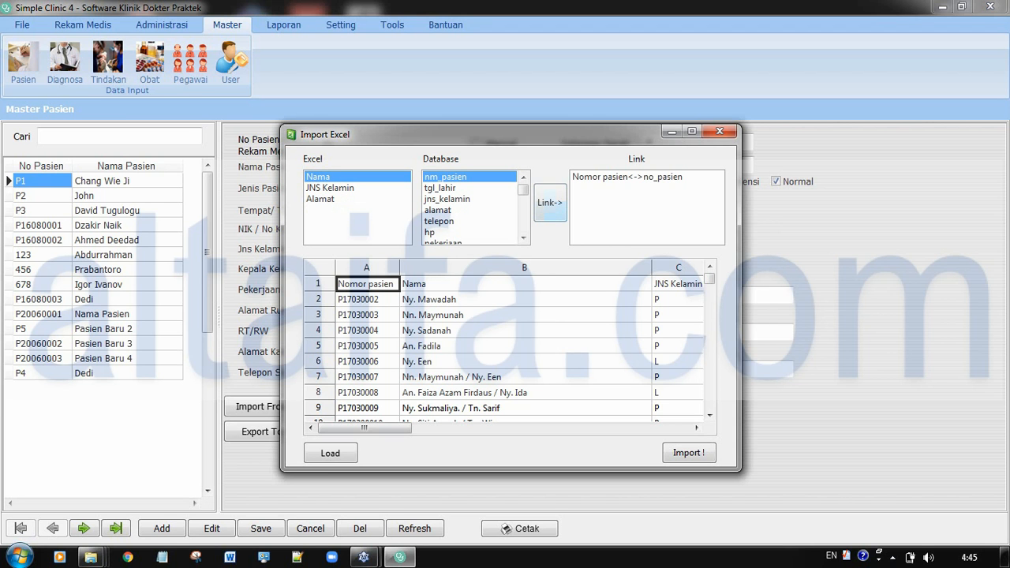
pyautogui.click(550, 202)
# - Link the Excel columns JNS Kelamin and Alamat to the database fields jns_kelamin and alamat
pyautogui.click(334, 178)
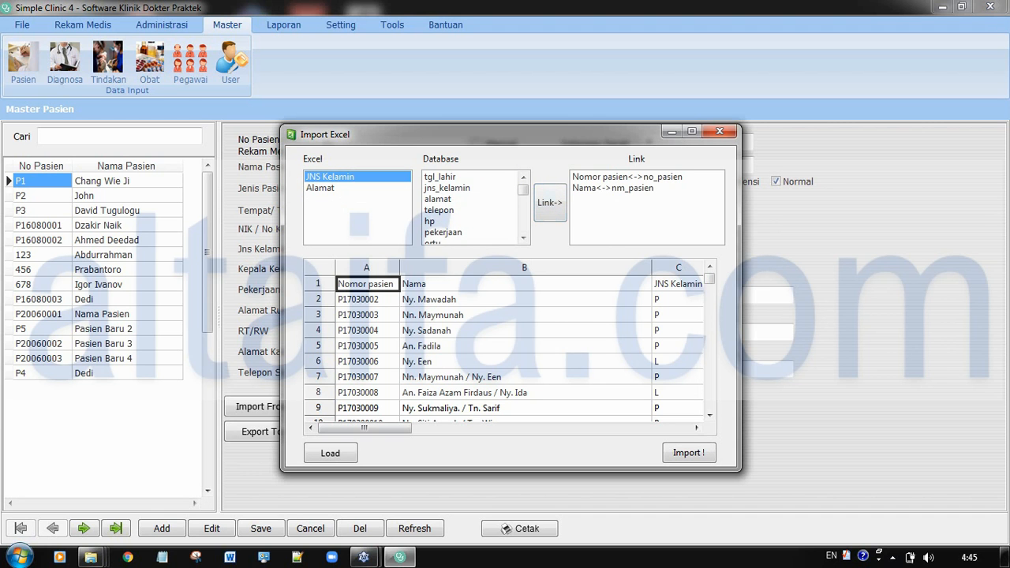
pyautogui.click(447, 189)
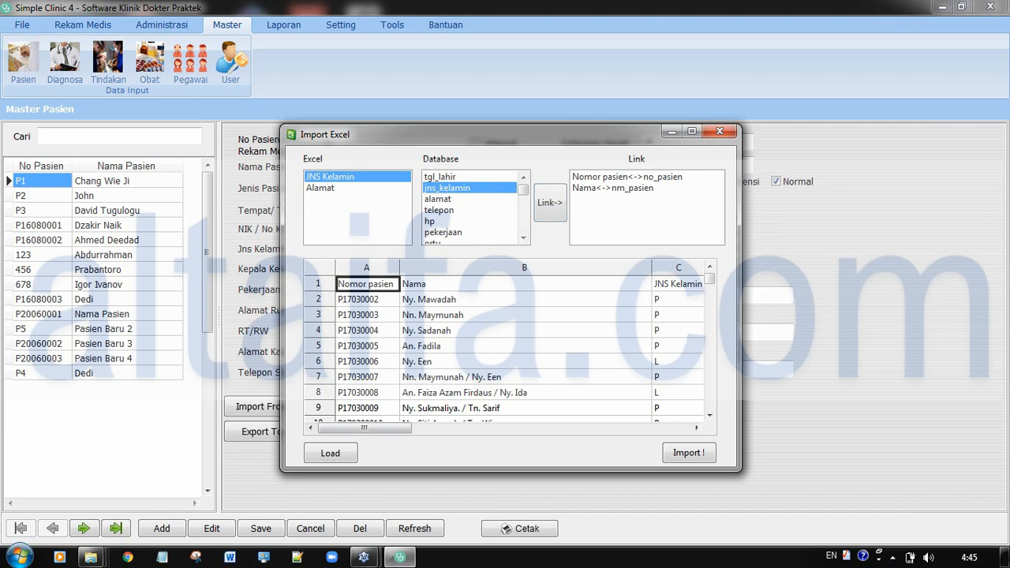
pyautogui.click(549, 202)
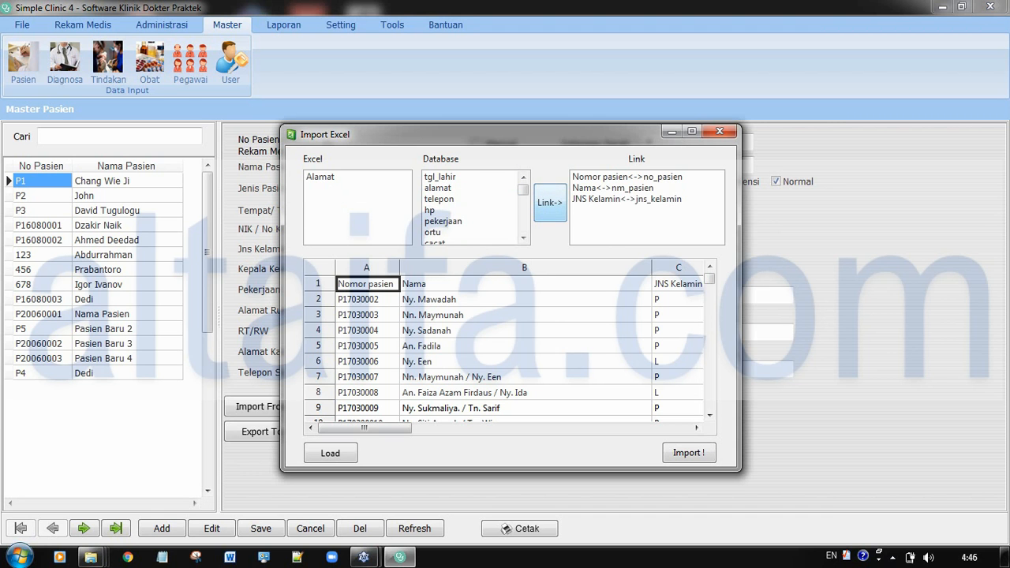
pyautogui.click(333, 178)
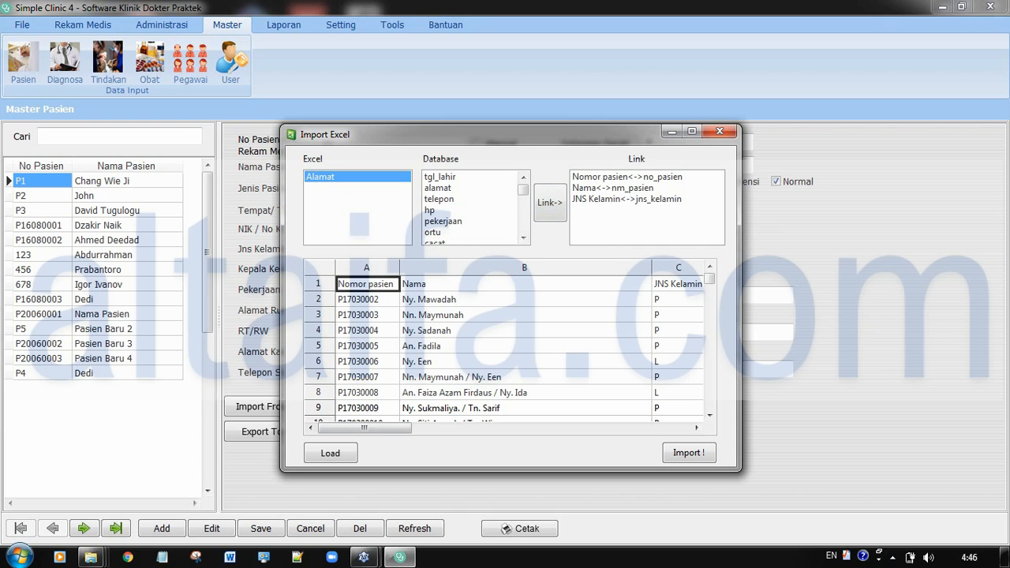
pyautogui.click(439, 189)
pyautogui.click(549, 203)
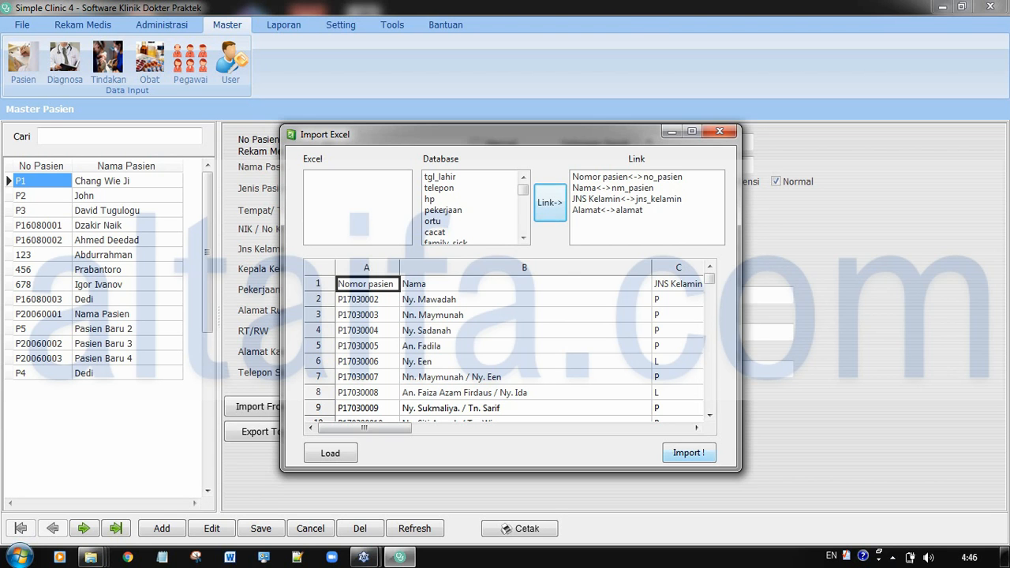
# - Import the linked patient data into the database and close the import window
pyautogui.click(689, 453)
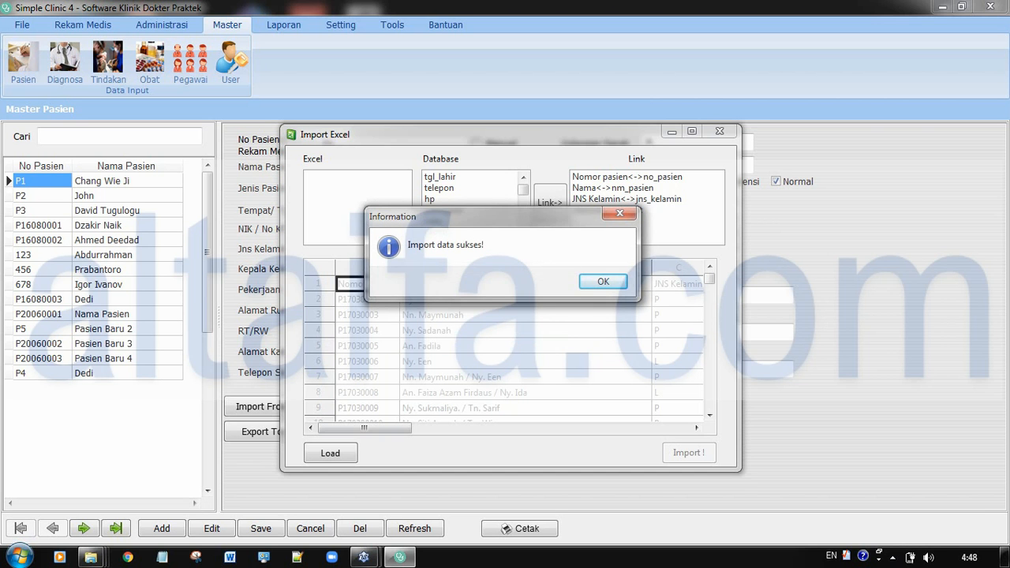
pyautogui.press('Return')
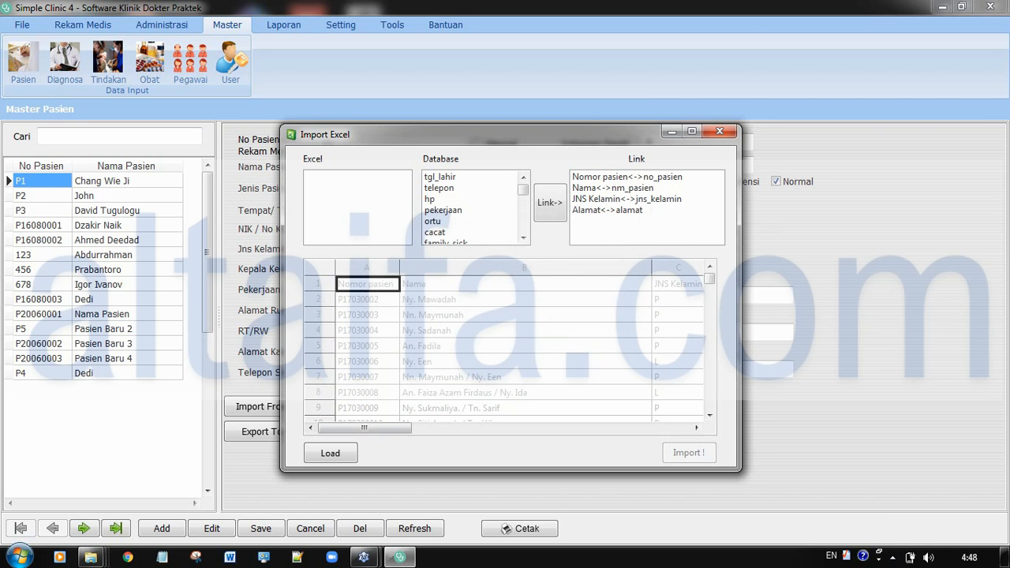
pyautogui.click(719, 131)
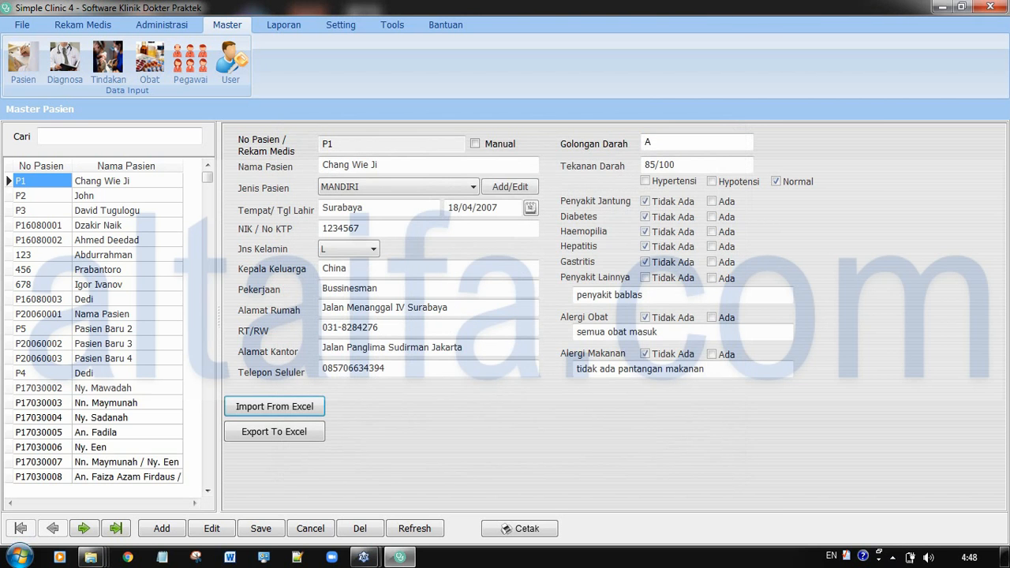
# - Examine the imported patient records by going through the Master Pasien list
pyautogui.press('Down')
pyautogui.press('Down')
pyautogui.press('Down')
pyautogui.press('Down')
pyautogui.press('Down')
pyautogui.press('Down')
pyautogui.press('Down')
pyautogui.press('Down')
pyautogui.press('Down')
pyautogui.press('Down')
pyautogui.press('Down')
pyautogui.press('Down')
pyautogui.press('Down')
pyautogui.press('Down')
pyautogui.press('Down')
pyautogui.press('Down')
pyautogui.press('Down')
pyautogui.press('Down')
pyautogui.press('Down')
pyautogui.press('Down')
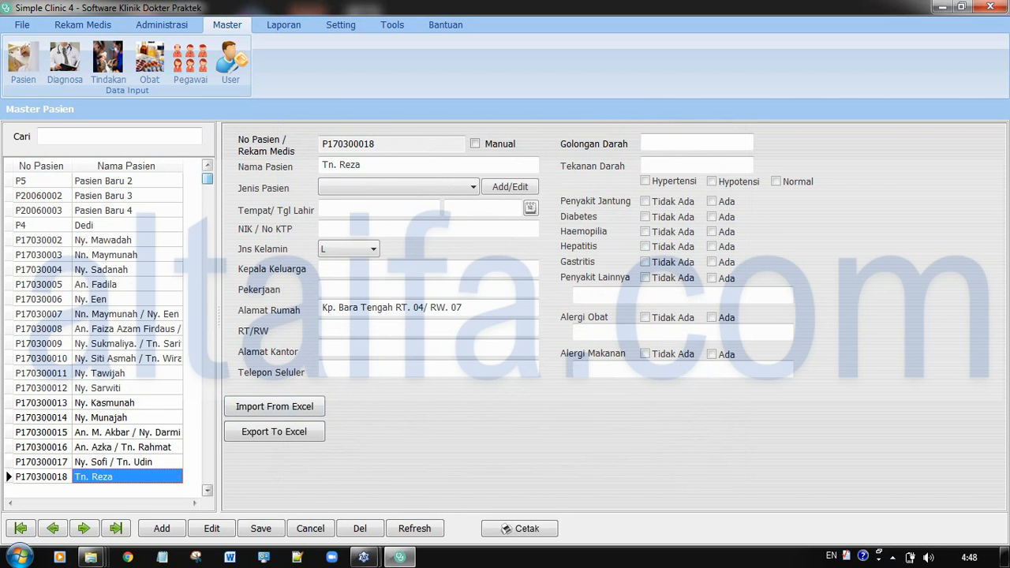
pyautogui.moveTo(208, 178)
pyautogui.mouseDown()
pyautogui.moveTo(207, 479)
pyautogui.moveTo(207, 181)
pyautogui.mouseUp()
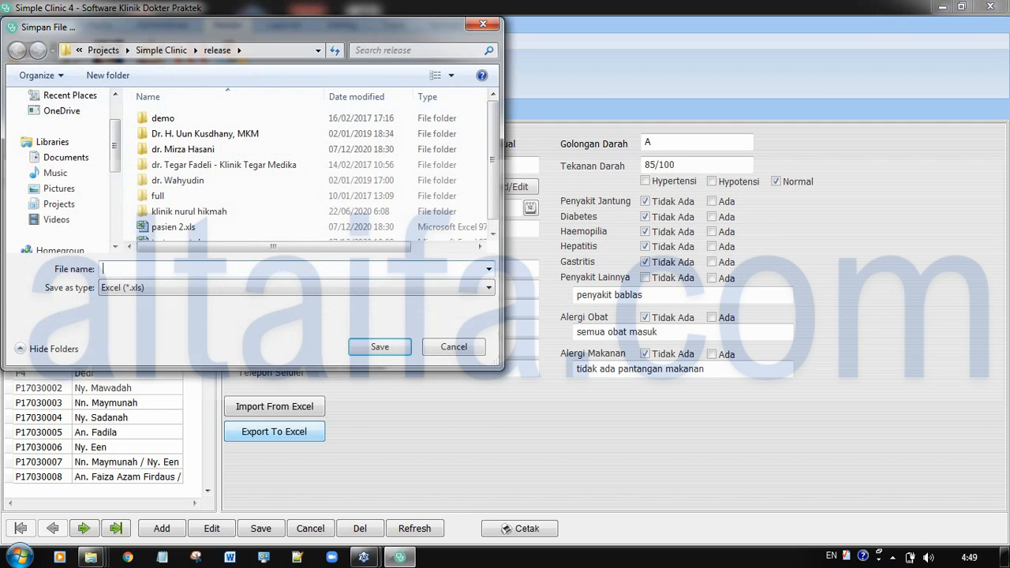
# - Export the patient data to an Excel file named test export 2.xls in the release folder
pyautogui.moveTo(493, 160); pyautogui.dragTo(493, 171)
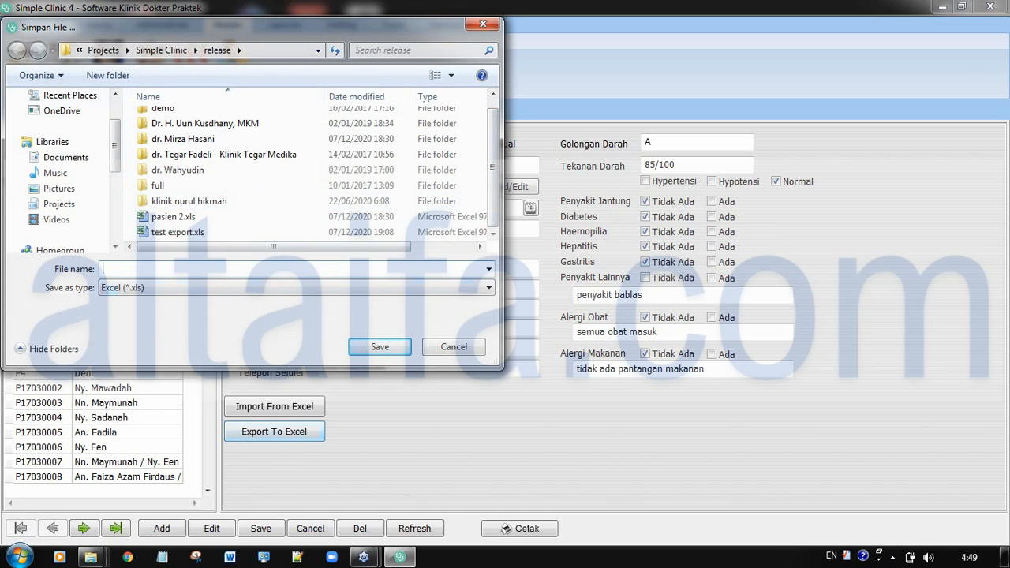
pyautogui.write('test')
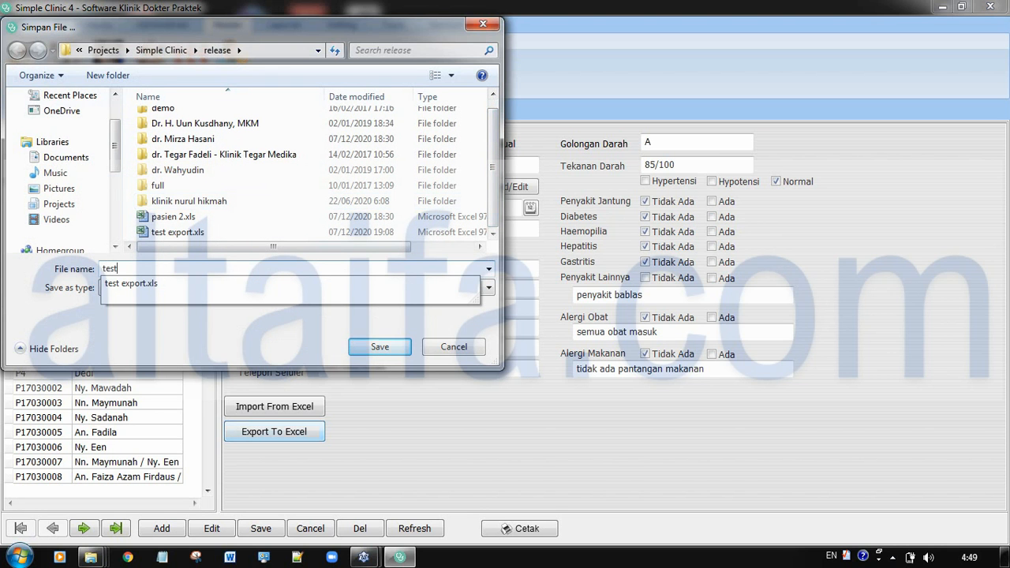
pyautogui.press('Down')
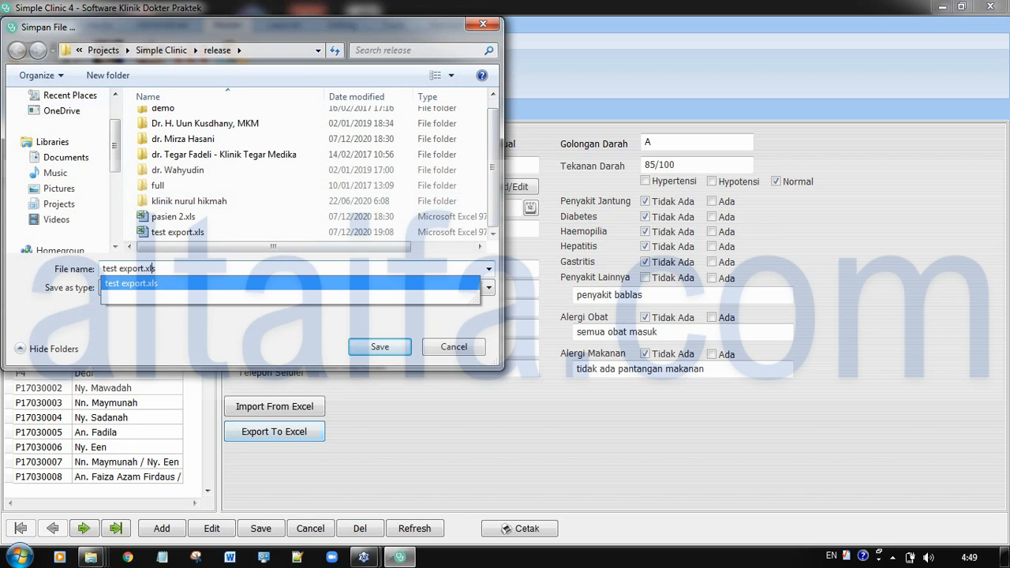
pyautogui.press('Left')
pyautogui.press('Left')
pyautogui.press('Left')
pyautogui.press('Left')
pyautogui.press('Escape')
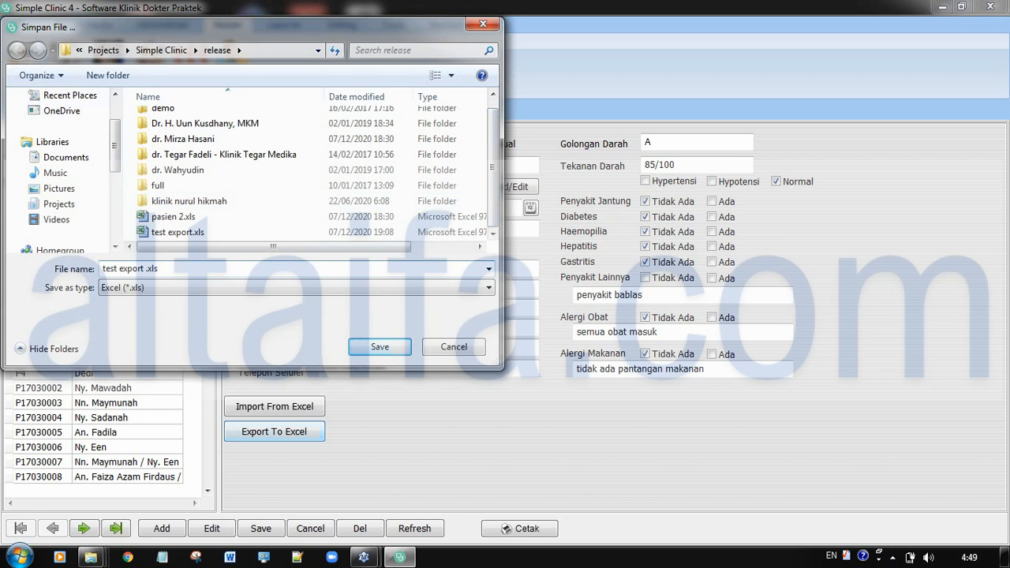
pyautogui.write('2')
pyautogui.press('Return')
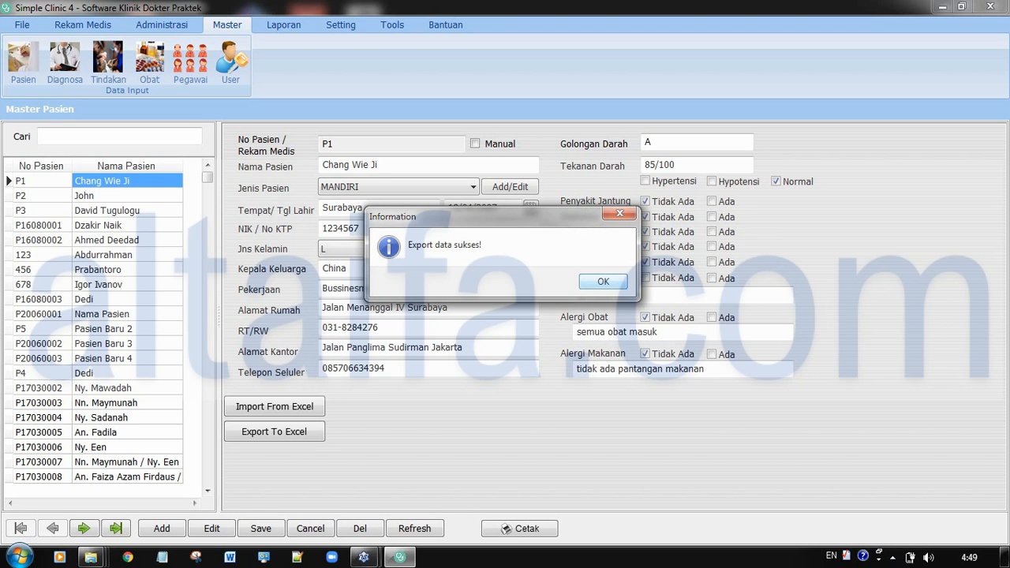
pyautogui.press('Return')
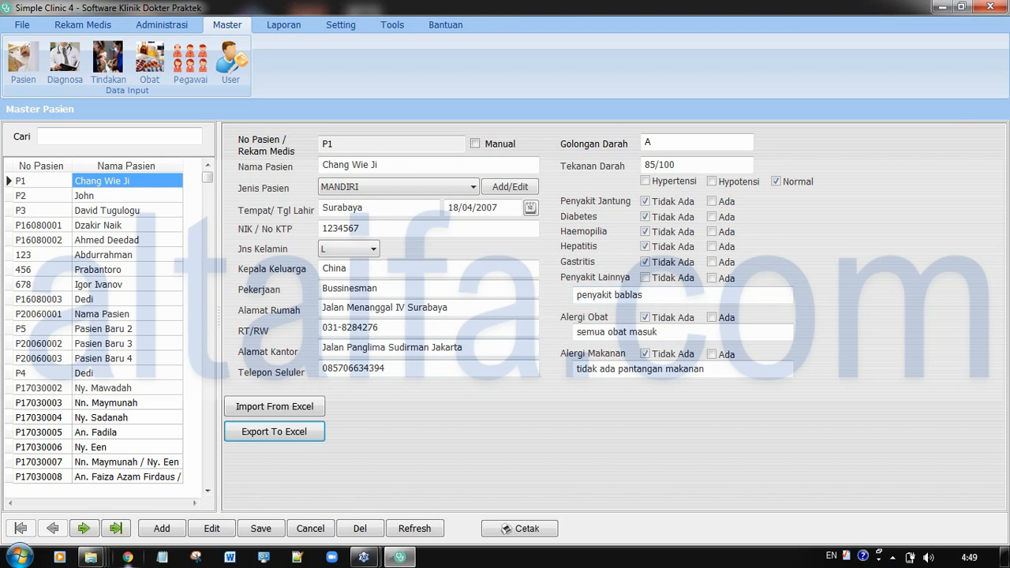
# - Switch to the release folder in Windows Explorer, refresh its file list, and open test export 2.xls in Excel
pyautogui.moveTo(91, 556)
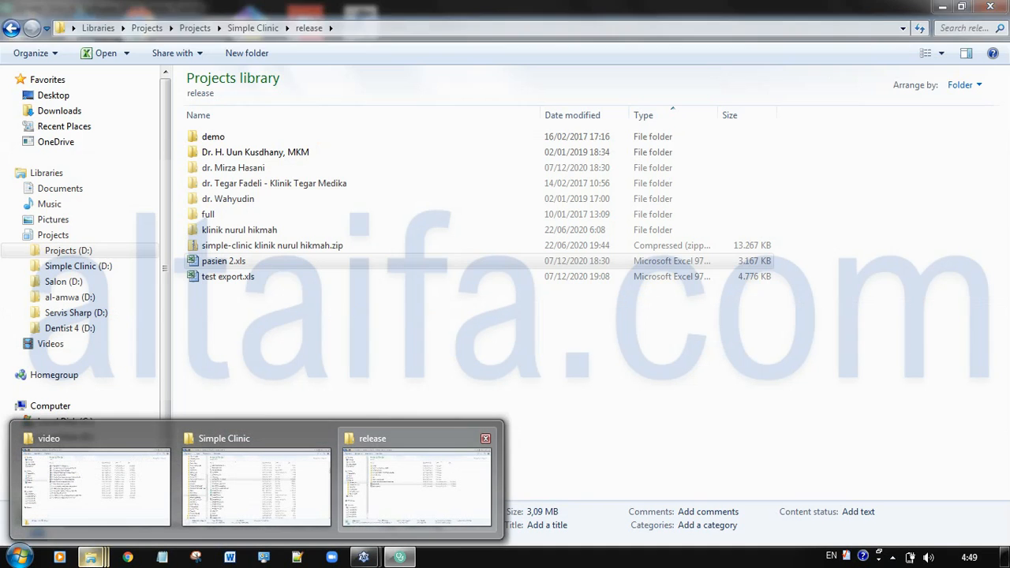
pyautogui.click(417, 485)
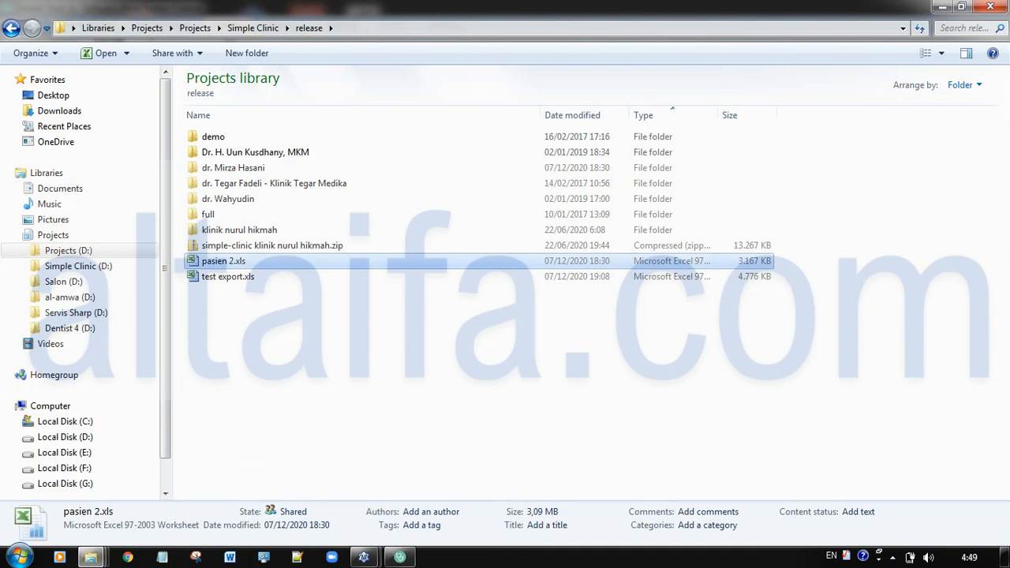
pyautogui.rightClick(253, 142)
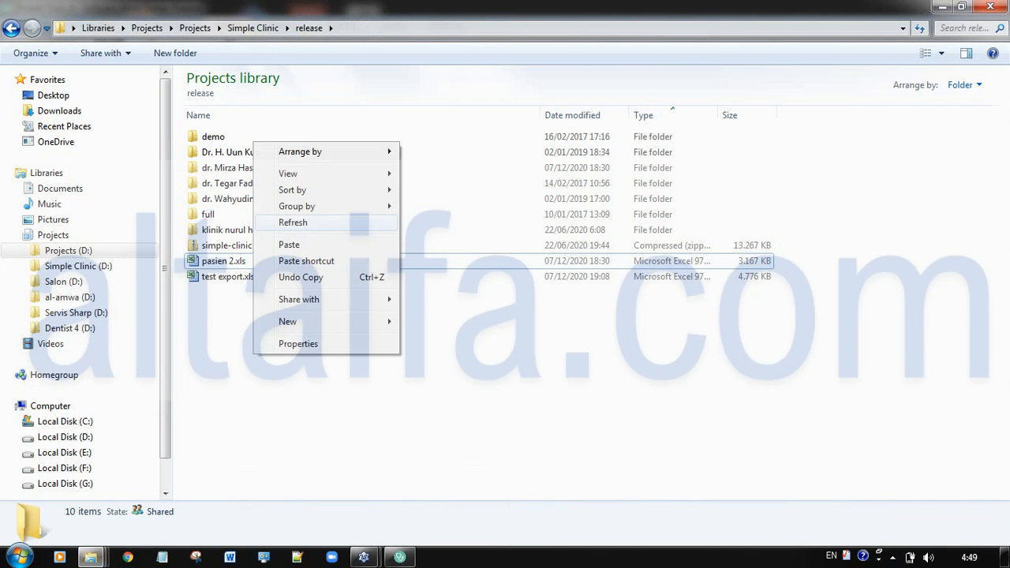
pyautogui.click(292, 223)
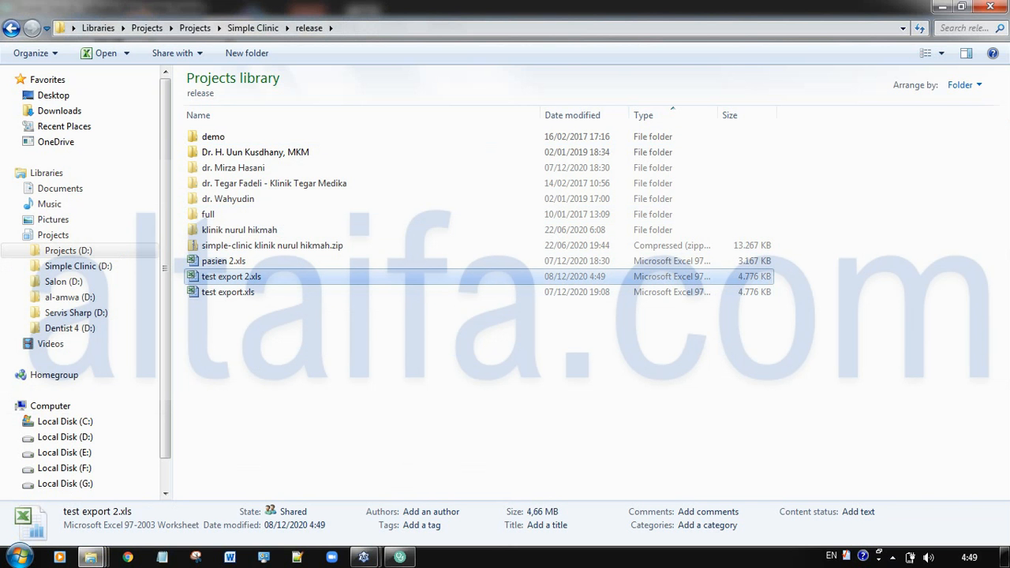
pyautogui.doubleClick(262, 277)
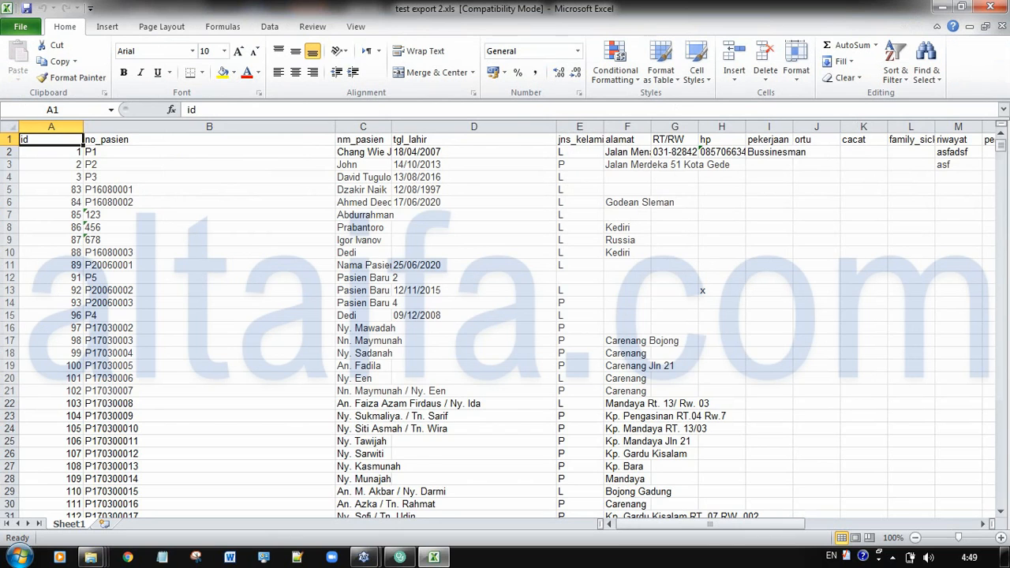
# - Examine the exported patient rows in test export 2.xls, close the workbook, and return to Simple Clinic
pyautogui.click(473, 328)
pyautogui.scroll(-19, 473, 328)
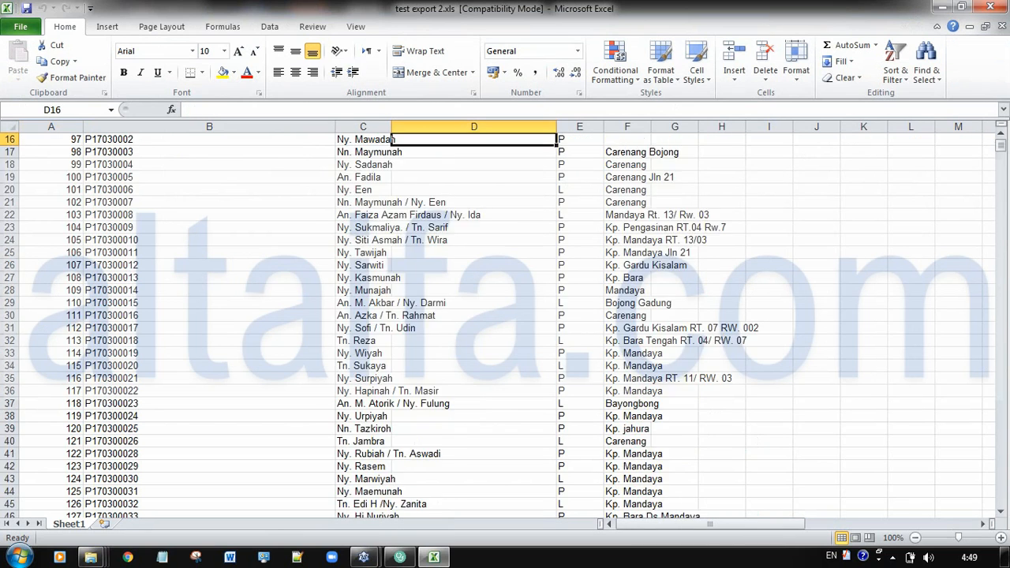
pyautogui.scroll(-15, 378, 327)
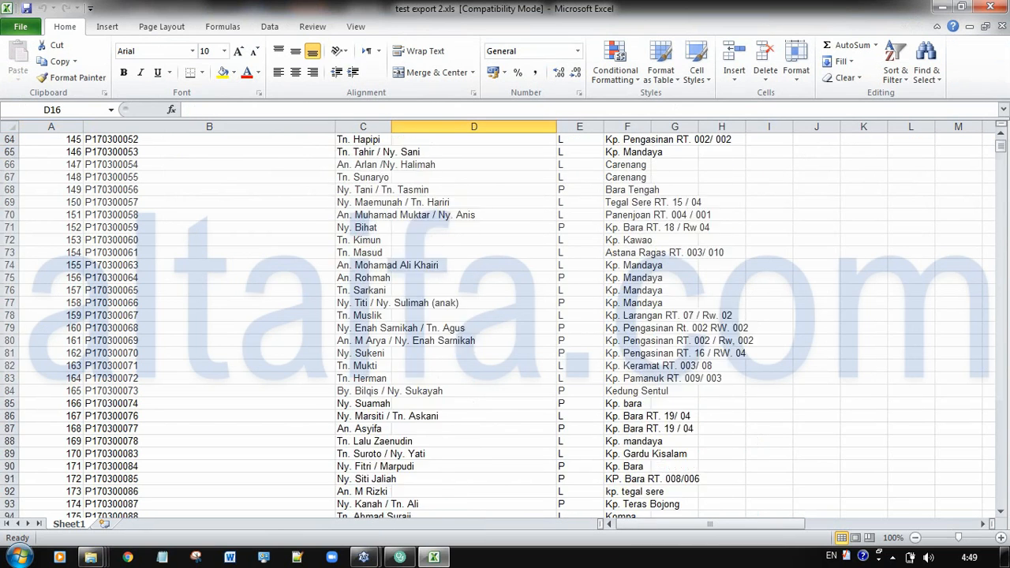
pyautogui.scroll(-13, 474, 328)
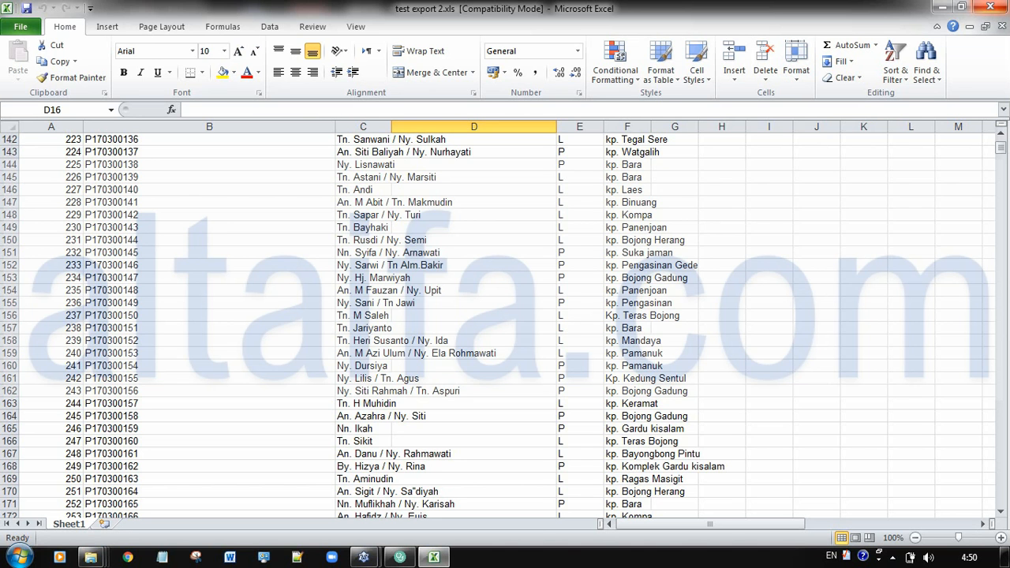
pyautogui.click(991, 7)
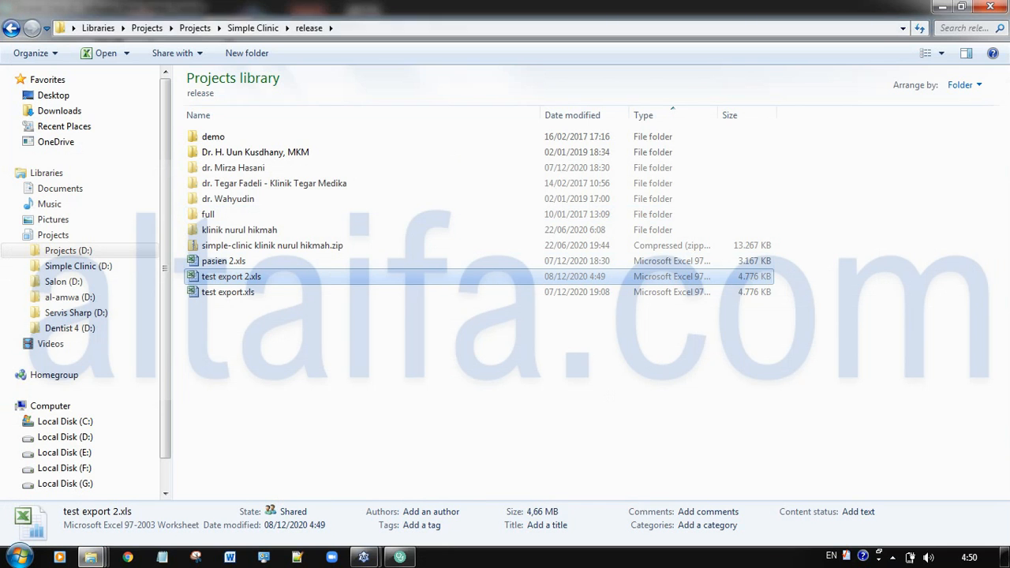
pyautogui.click(942, 6)
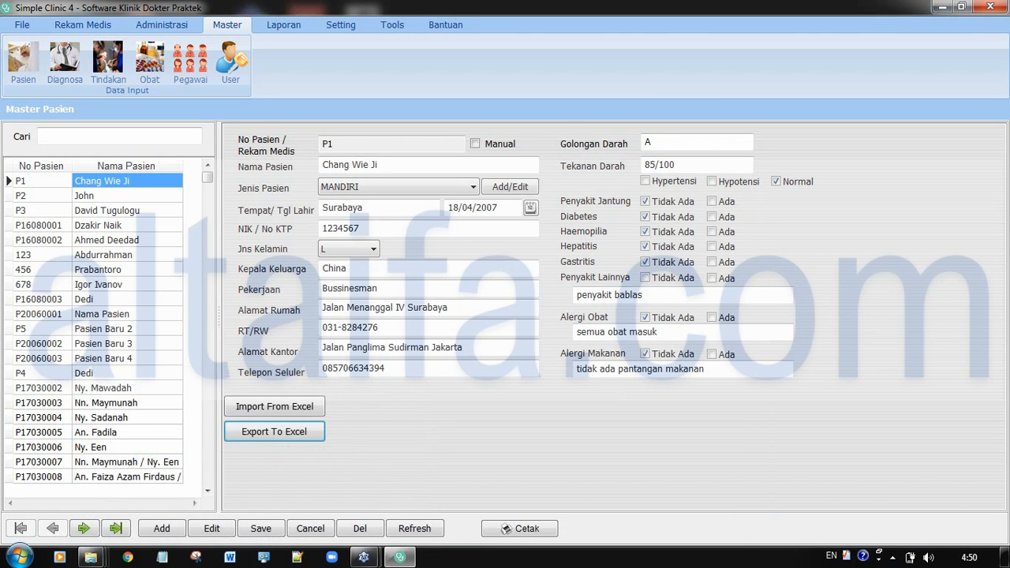